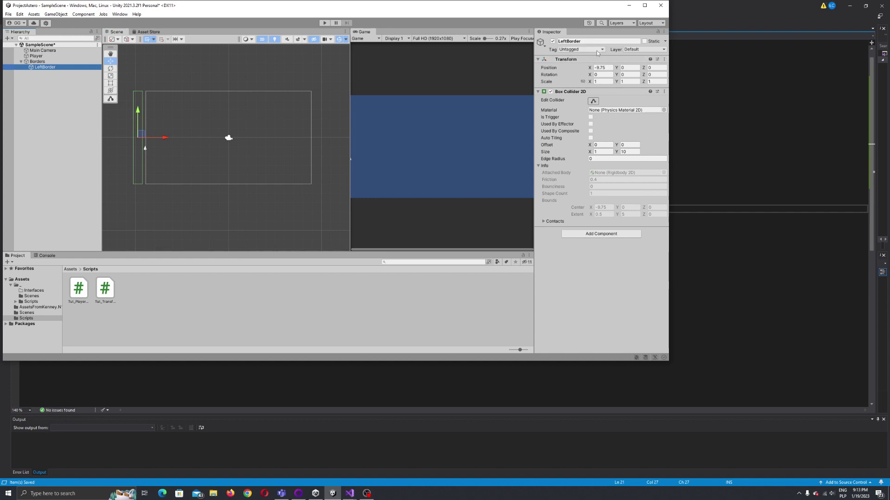
Open the tag list for the LeftBorder object in the Inspector.
click(597, 51)
click(592, 142)
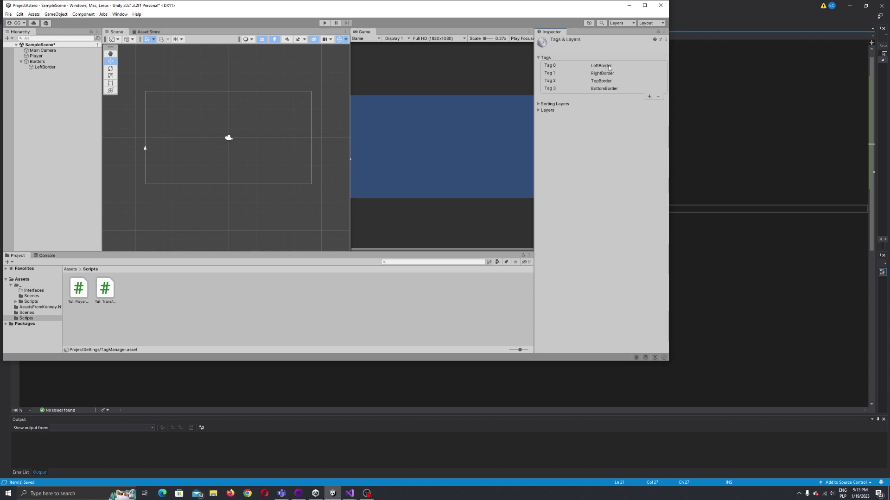
click(649, 96)
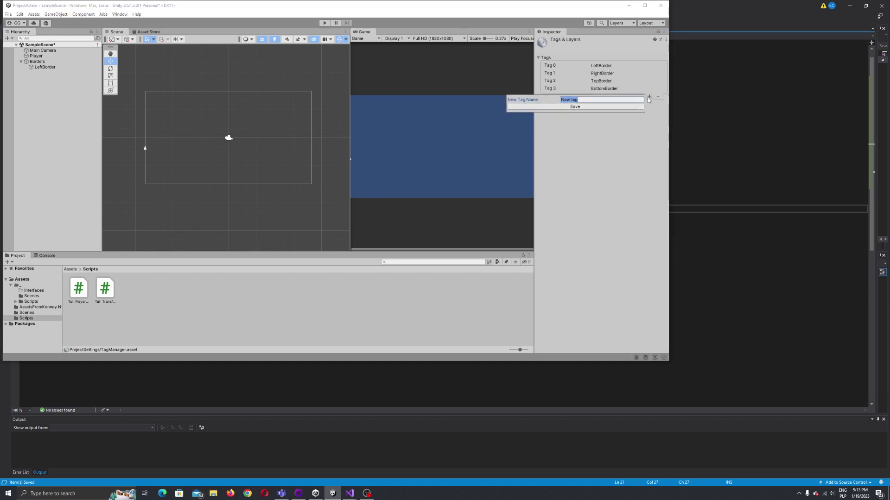
click(592, 100)
click(576, 107)
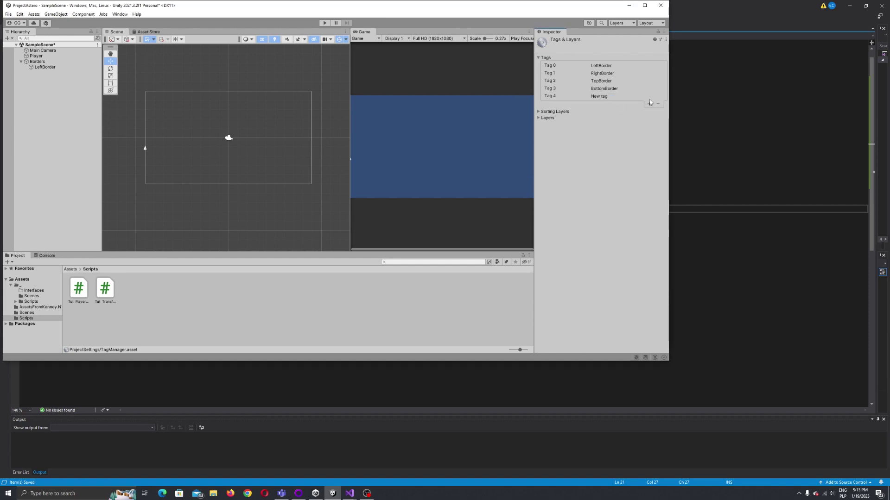
click(622, 97)
click(658, 104)
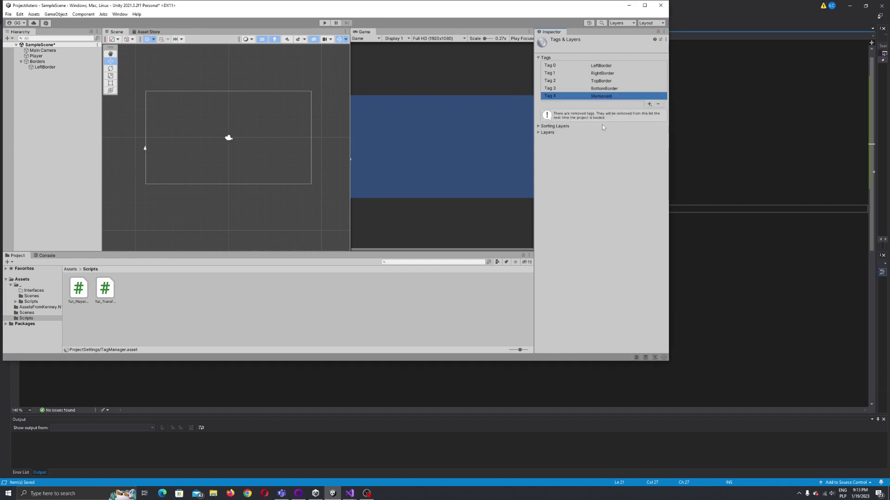
click(478, 140)
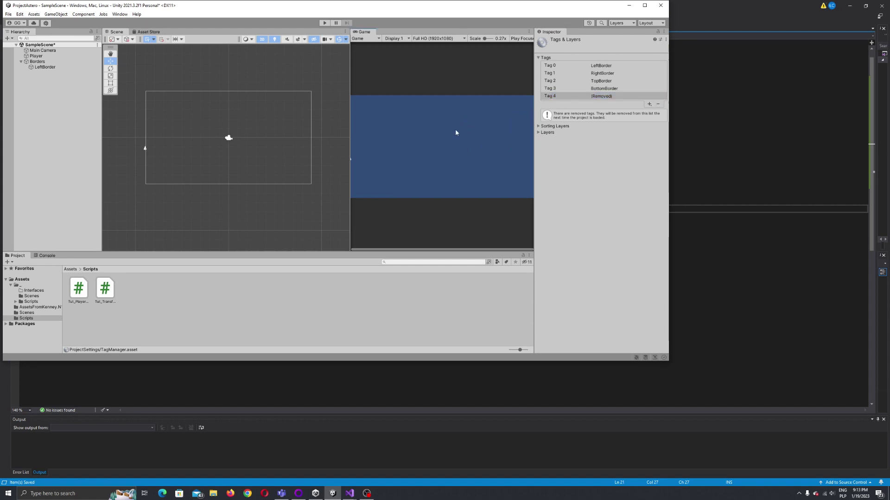
click(232, 182)
Duplicate LeftBorder as RightBorder and set its X position to 9.75.
click(45, 68)
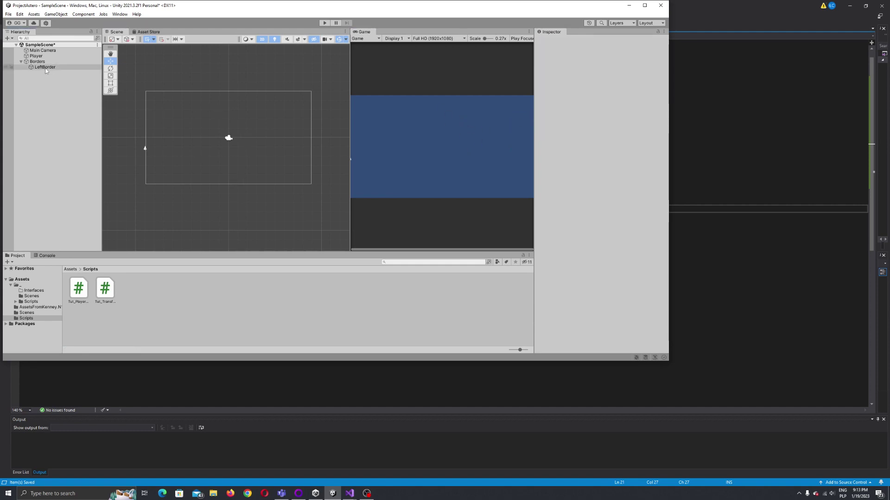
key(ctrl+d)
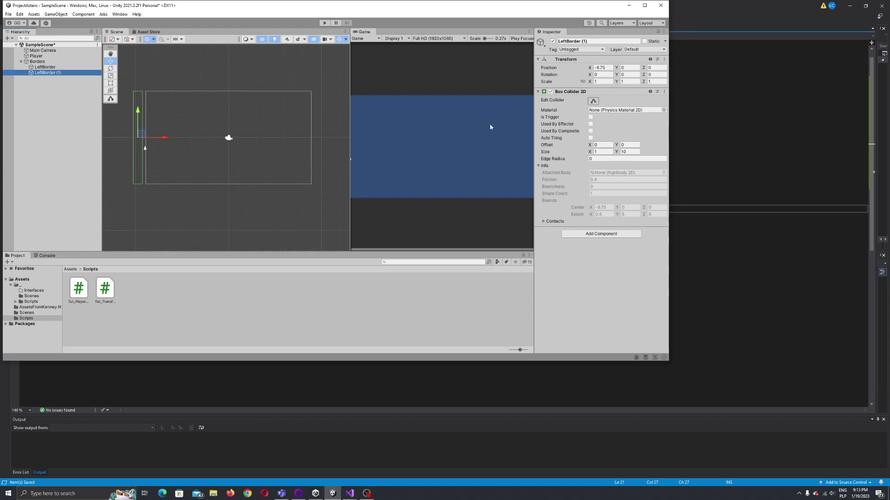
click(645, 5)
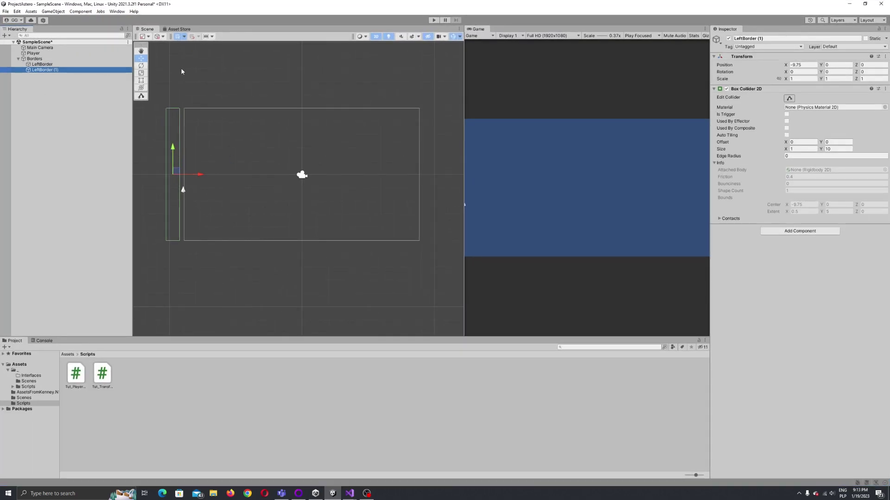
right_click(53, 70)
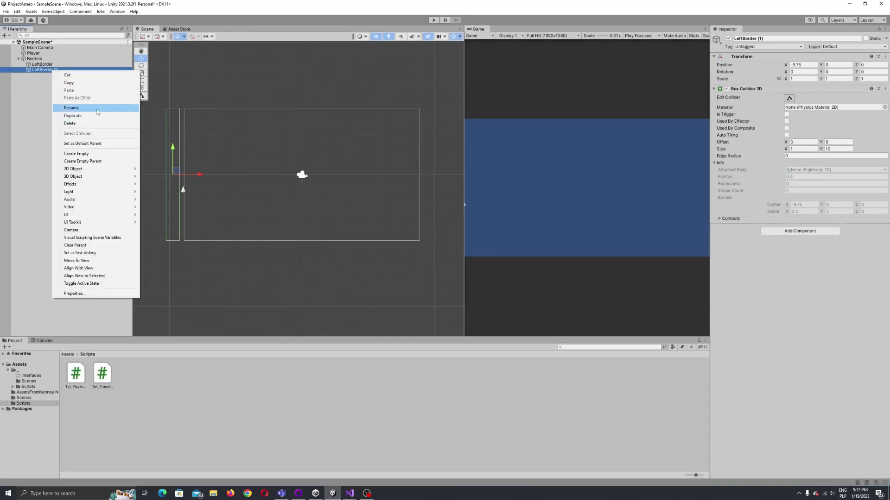
click(72, 107)
text(RightBorder)
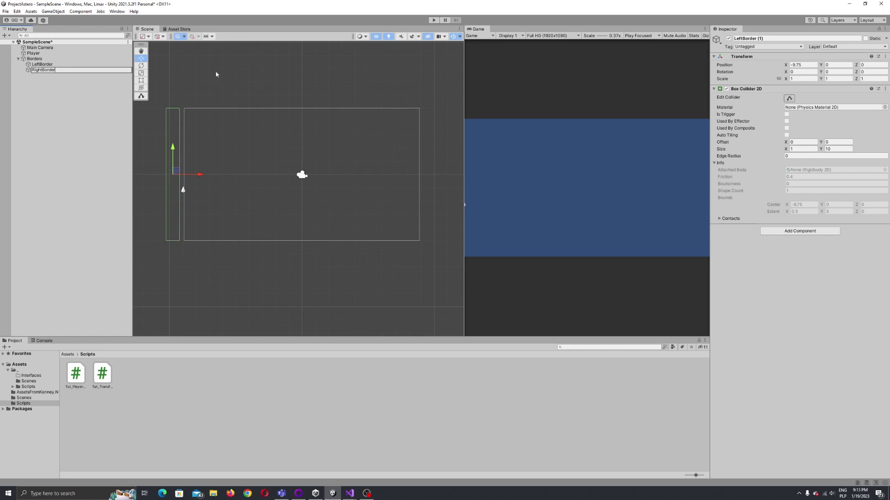
key(Return)
click(795, 65)
text(9.75)
Duplicate RightBorder and rename the copy TopBorder.
click(53, 70)
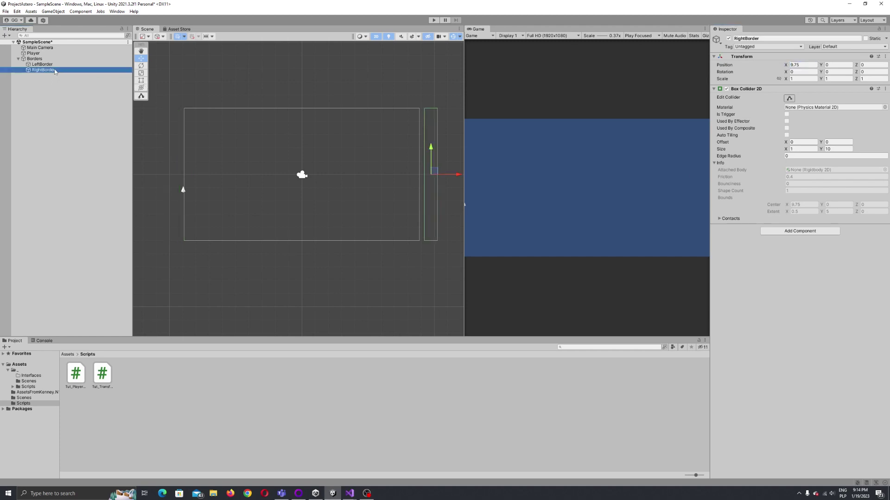
key(ctrl+d)
right_click(53, 76)
click(95, 112)
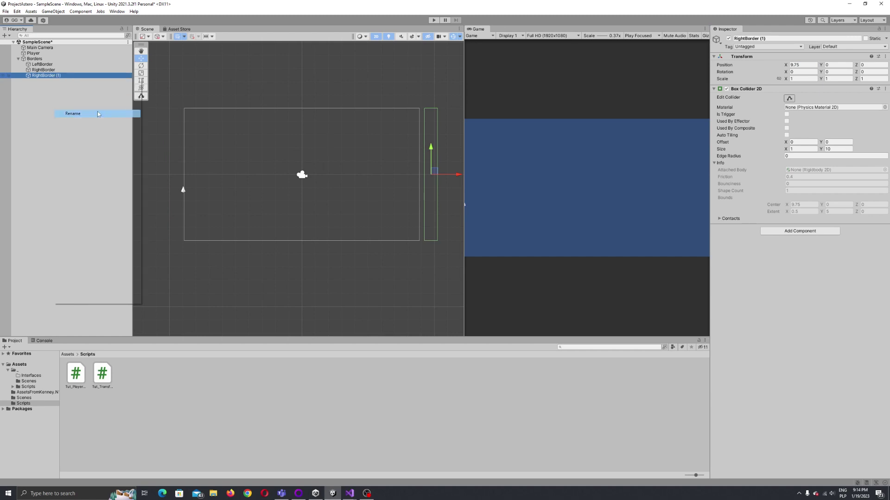
text(Top)
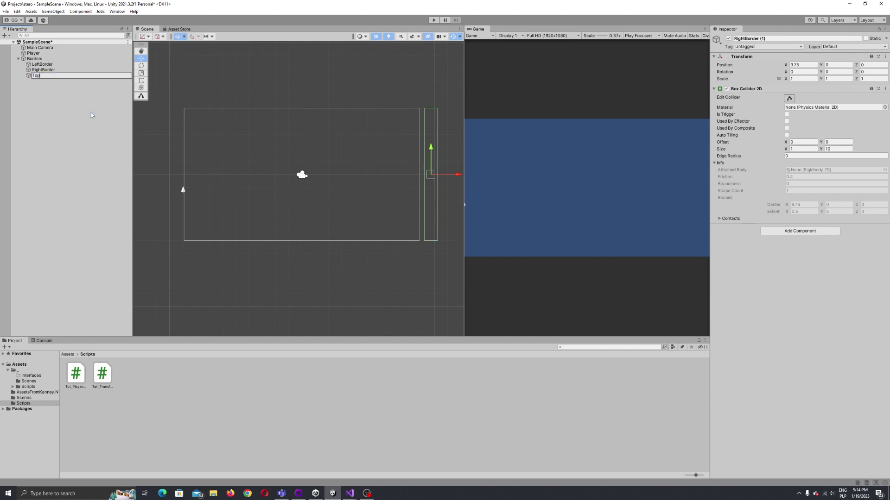
text(Border)
key(Return)
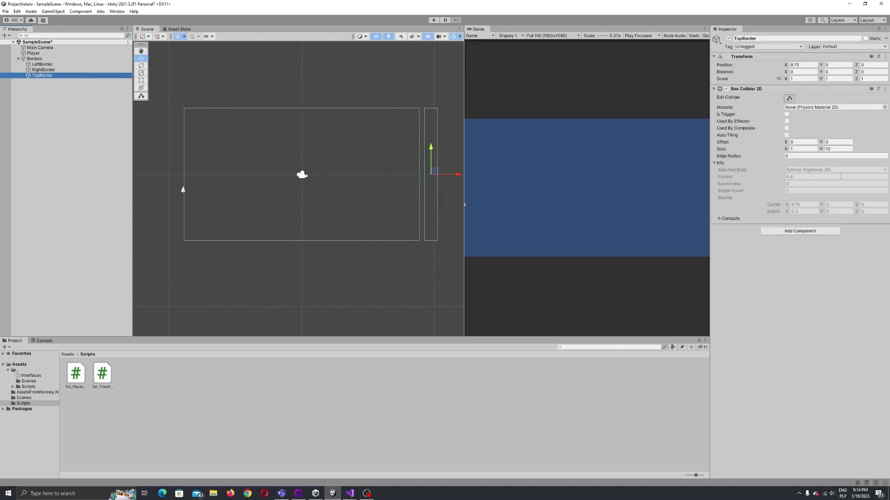
Resize TopBorder's collider to 10 by 1 and raise it to Y 6.
drag(433, 141, 430, 76)
click(801, 149)
text(10)
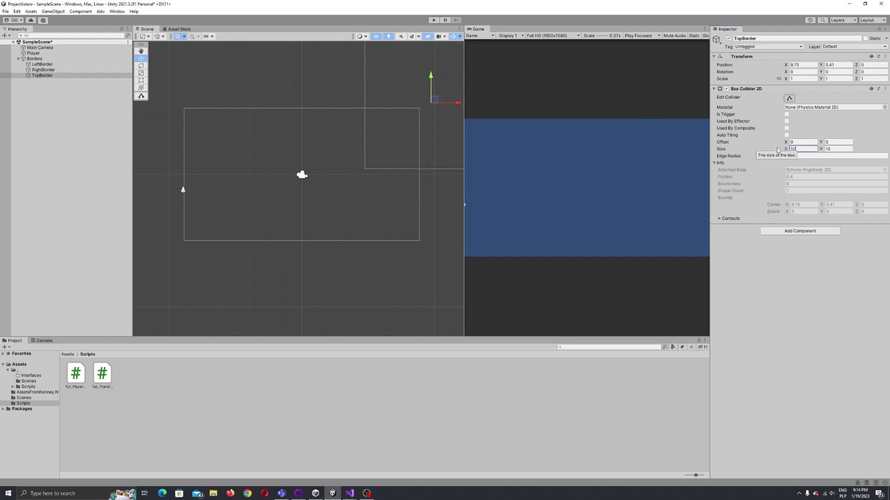
click(837, 148)
text(1)
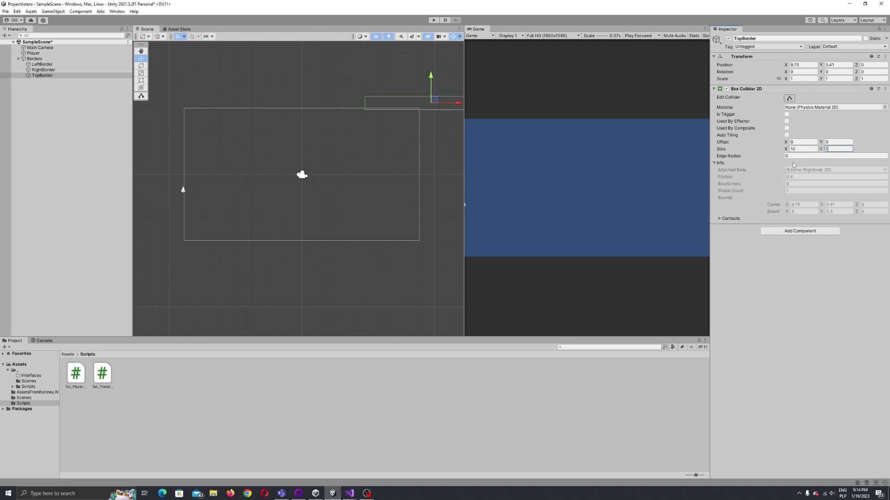
drag(431, 77, 431, 70)
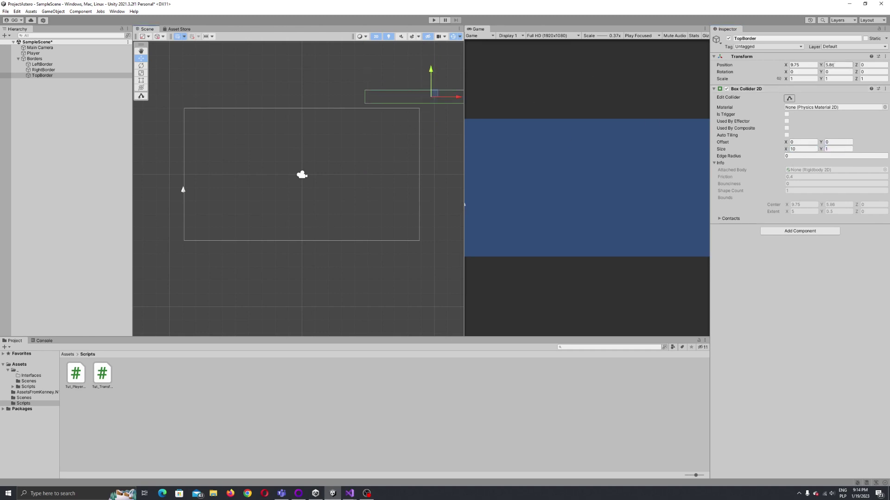
click(838, 65)
text(6)
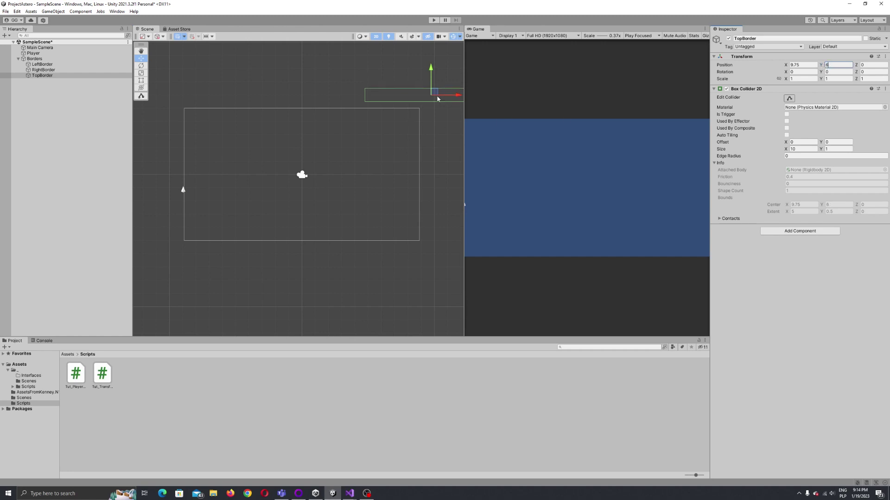
Centre TopBorder at X 0 and widen its collider to 17.57 across the camera frame.
drag(457, 96, 330, 95)
click(804, 64)
text(0)
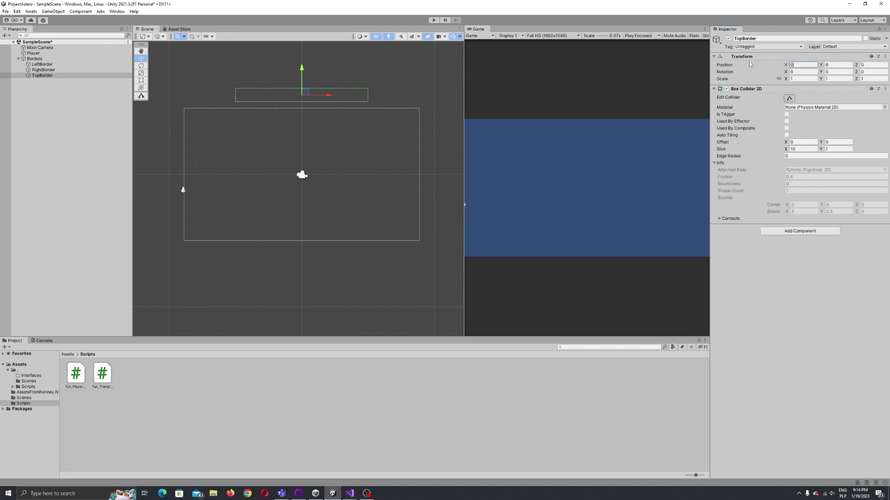
drag(785, 150, 821, 150)
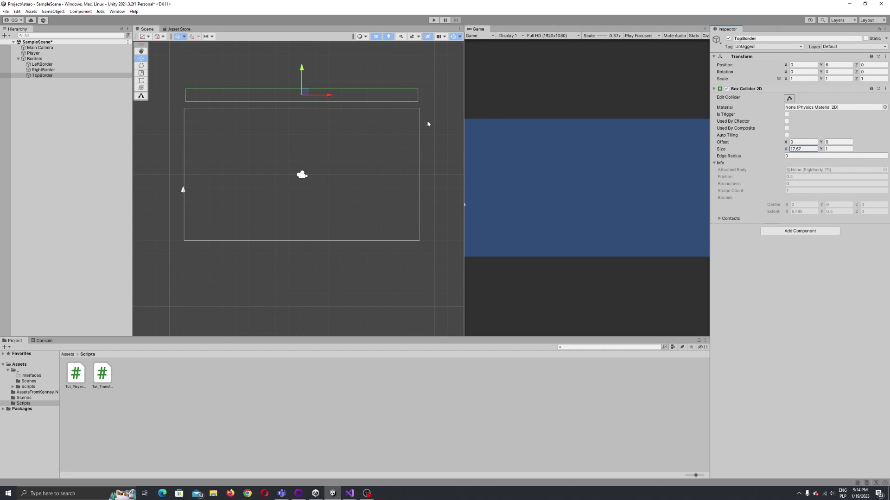
Select all three border objects in the Hierarchy.
click(42, 64)
ctrl+click(43, 70)
ctrl+click(42, 75)
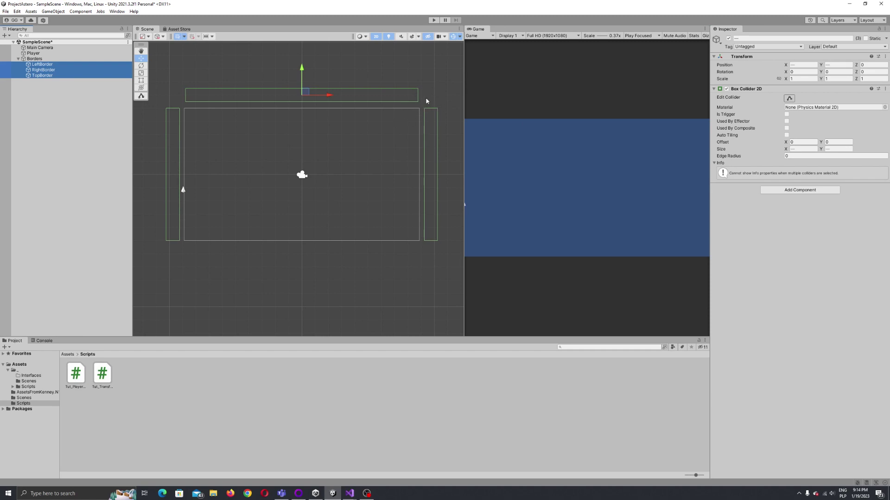
Set the TopBorder collider width to 20.
click(450, 102)
click(407, 95)
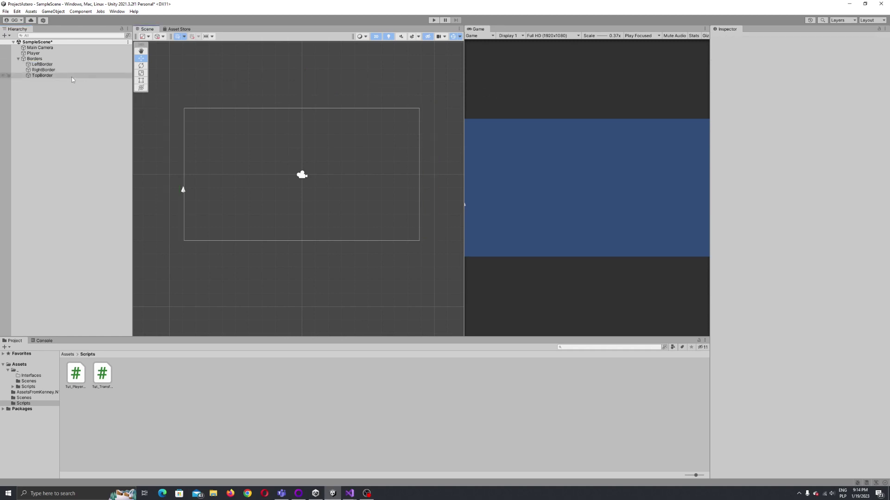
click(802, 149)
text(19.91)
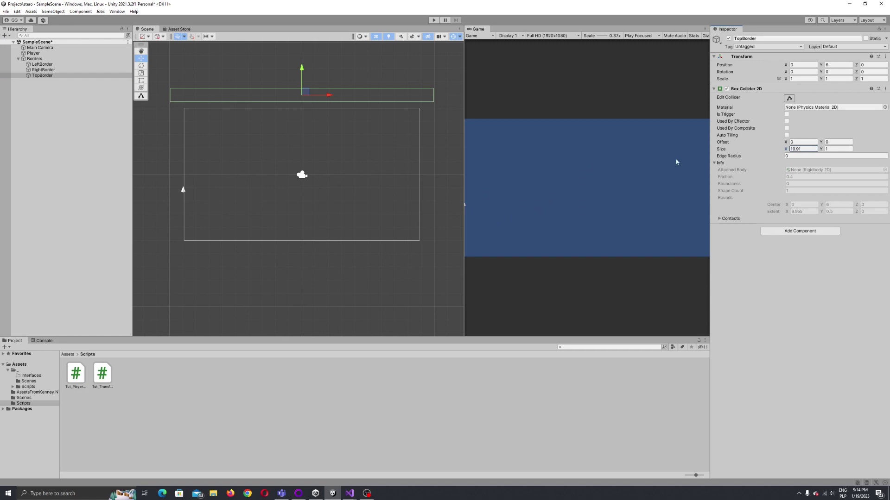
key(BackSpace)
key(BackSpace)
key(BackSpace)
key(BackSpace)
key(BackSpace)
text(20)
click(329, 124)
Duplicate TopBorder and move the copy down to Y -6.
click(106, 75)
key(ctrl+d)
mouse_move(304, 71)
mouse_down()
mouse_move(304, 164)
mouse_move(305, 77)
mouse_up()
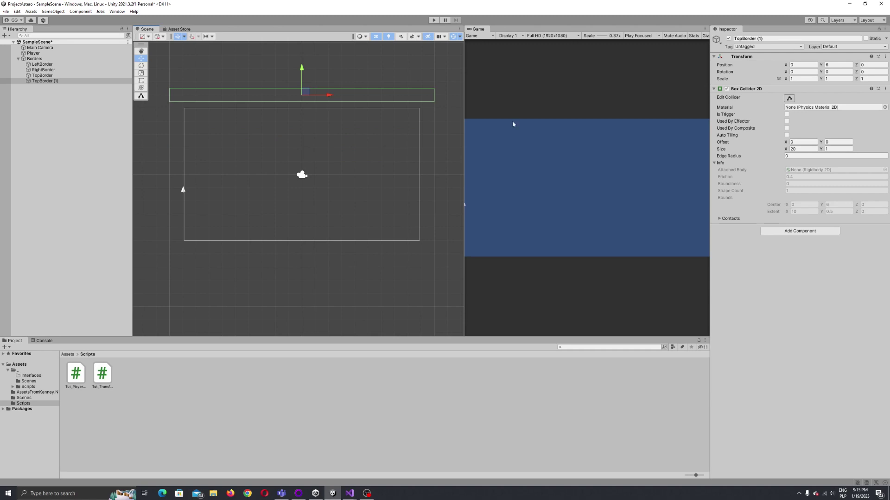
click(826, 65)
text(-6)
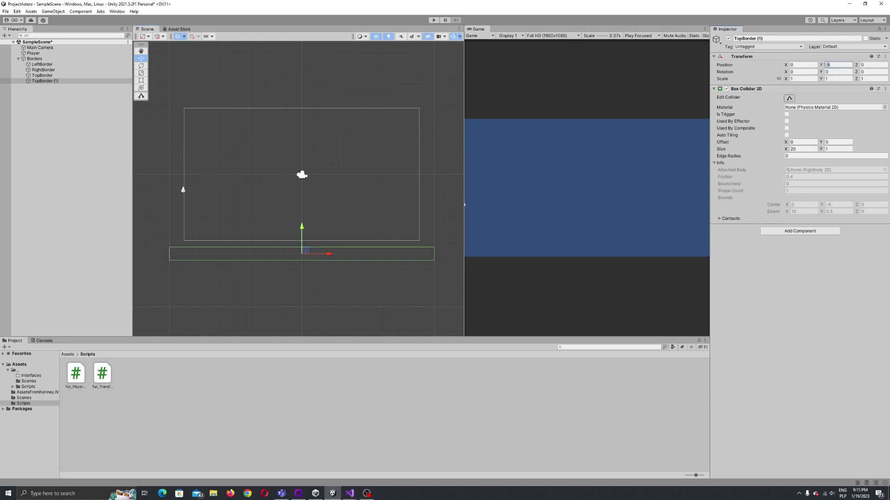
click(285, 125)
Rename the copied border to BottomBorder.
right_click(70, 81)
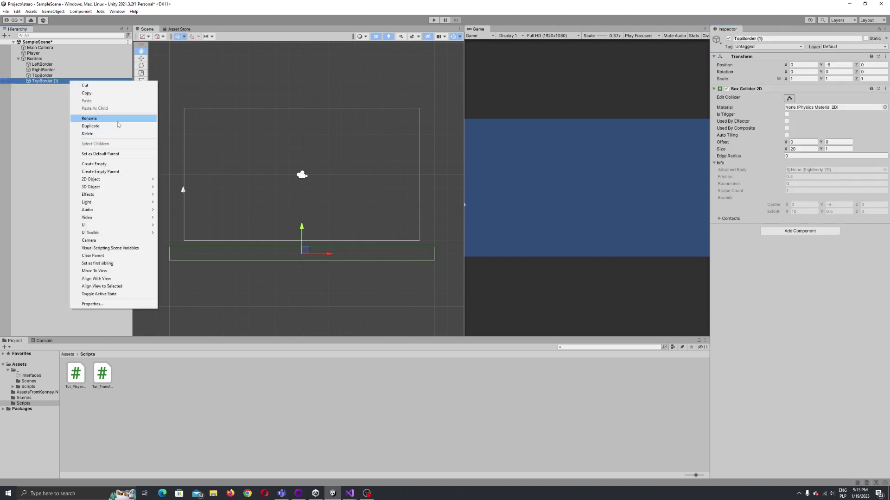
click(118, 119)
text(Bott)
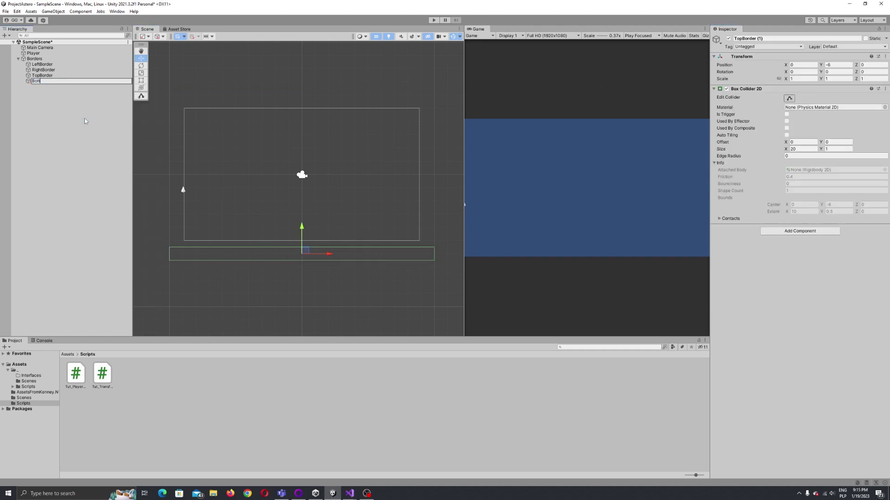
text(omBorder)
click(74, 113)
click(41, 65)
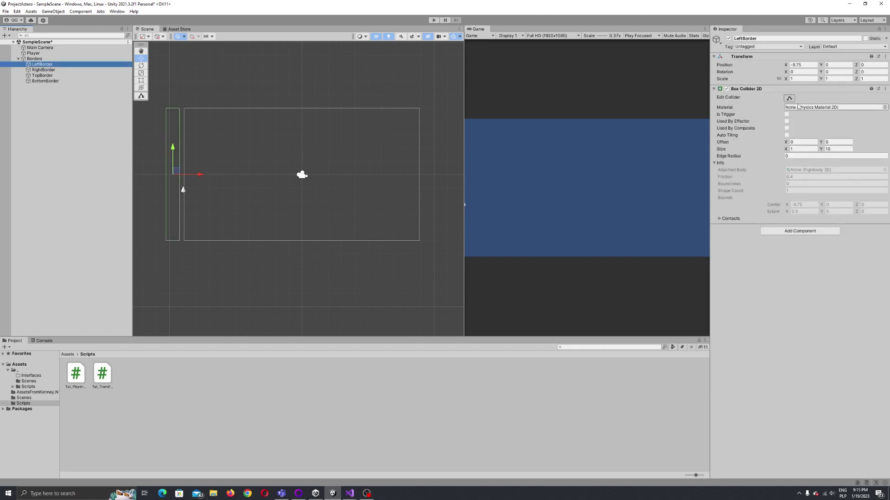
Give LeftBorder and RightBorder their matching LeftBorder and RightBorder tags.
click(764, 48)
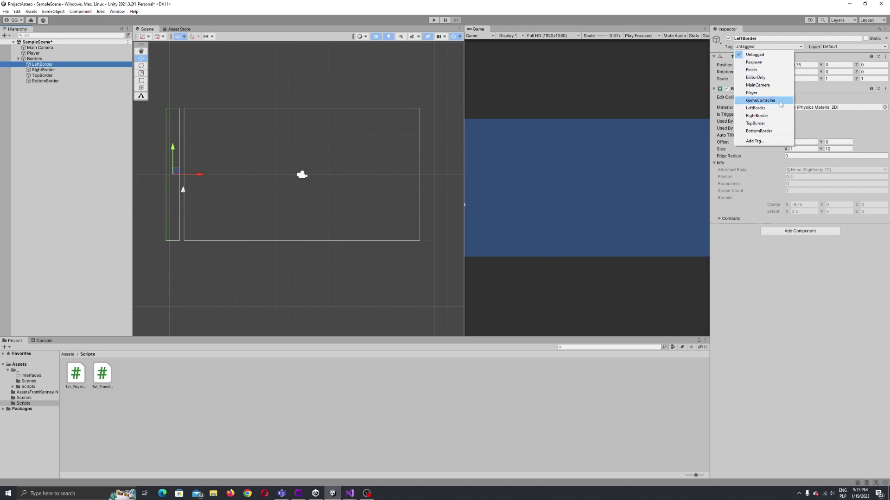
key(Escape)
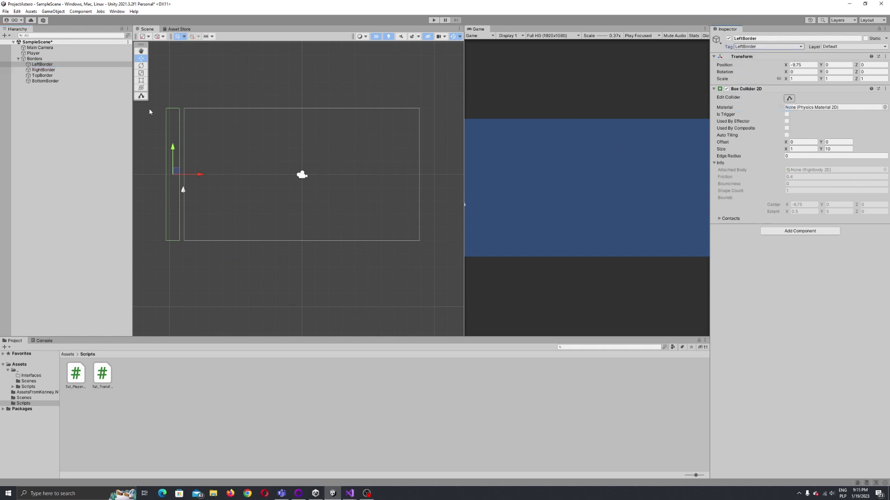
click(44, 70)
click(754, 48)
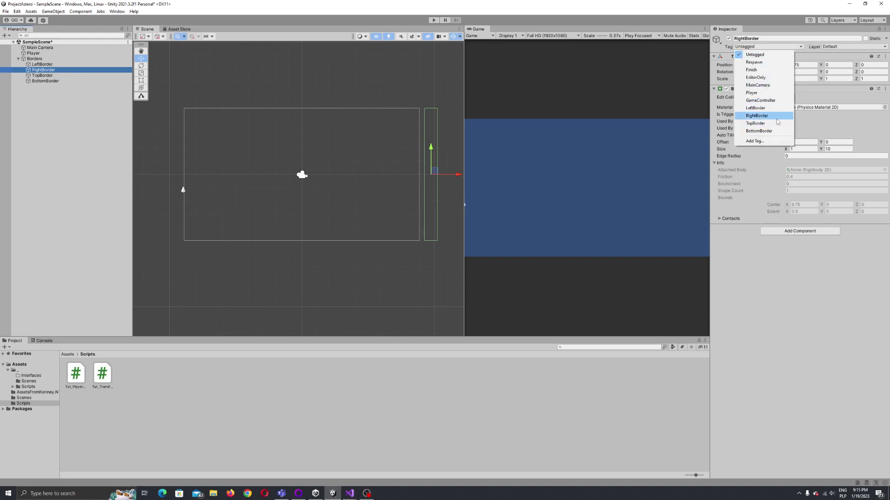
click(771, 116)
Tag TopBorder and BottomBorder with their matching tags and save the scene.
click(43, 75)
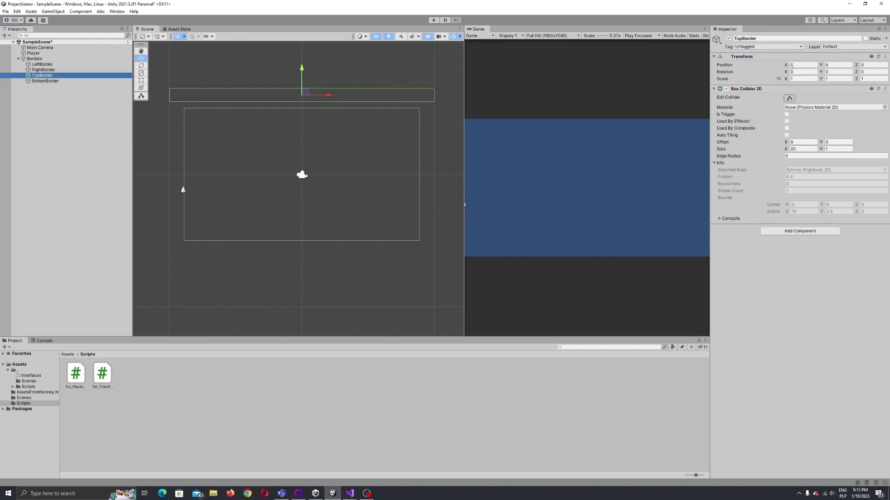
click(769, 47)
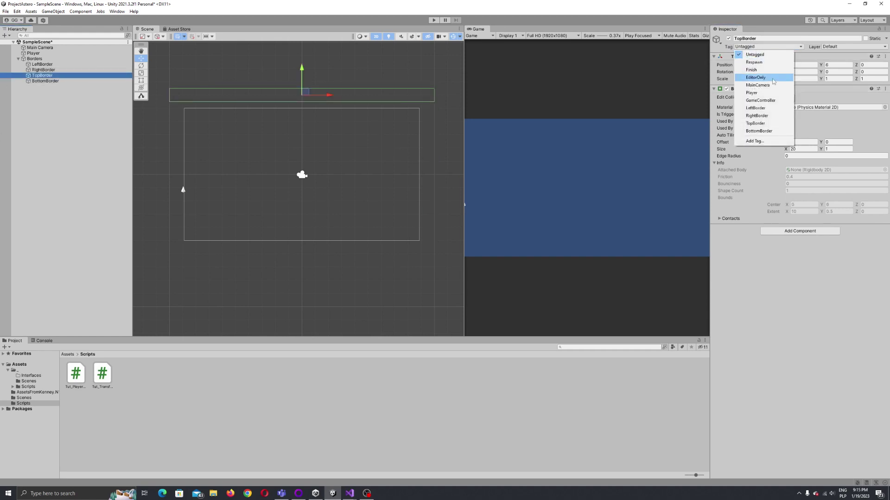
click(775, 123)
click(45, 81)
click(770, 47)
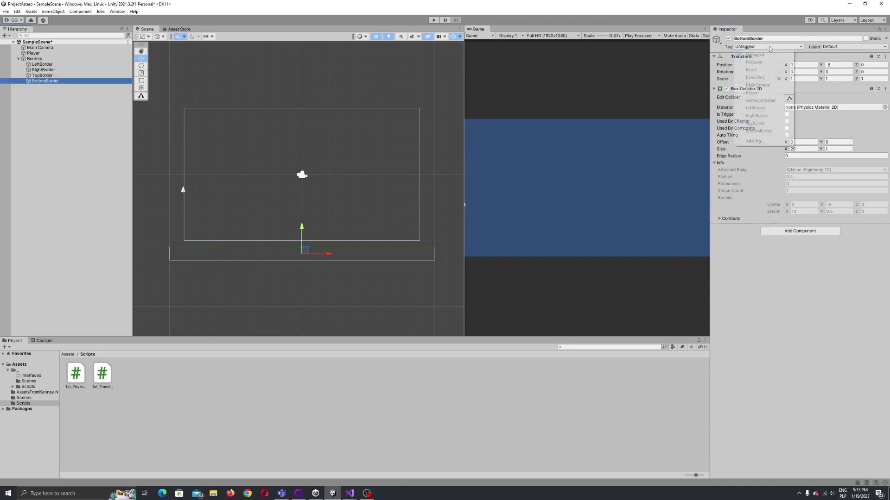
click(759, 131)
click(350, 191)
key(ctrl+s)
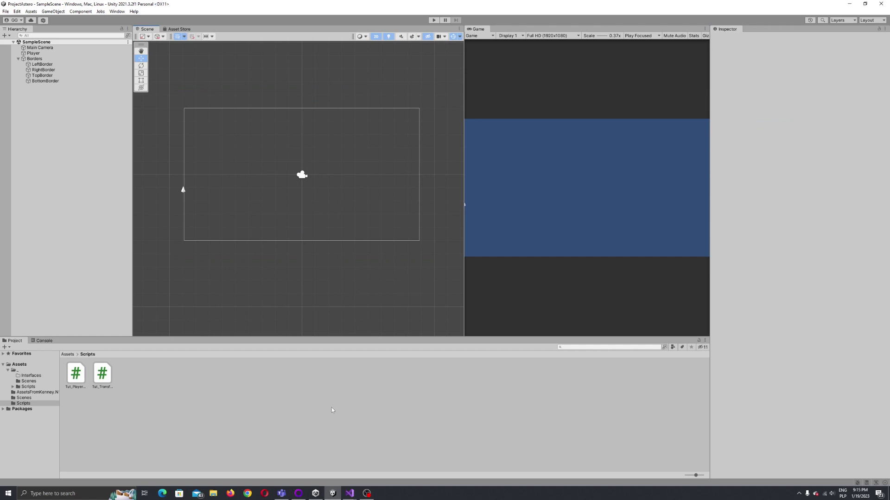
click(349, 493)
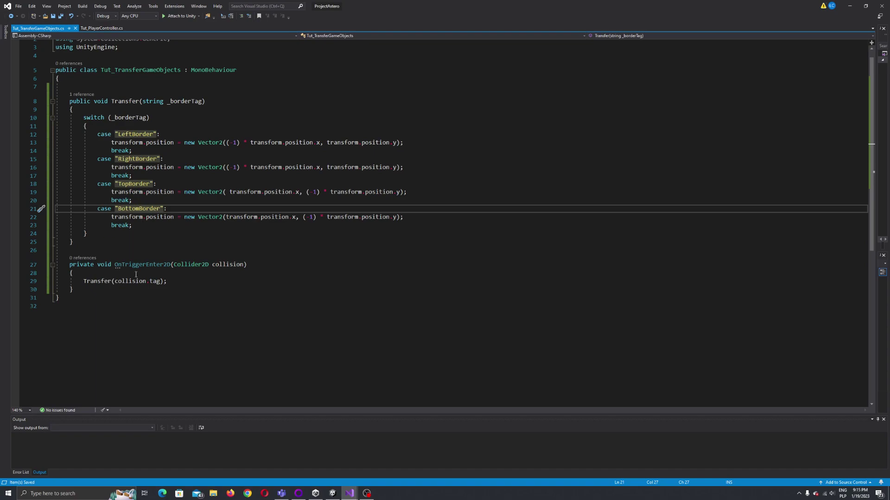
click(328, 492)
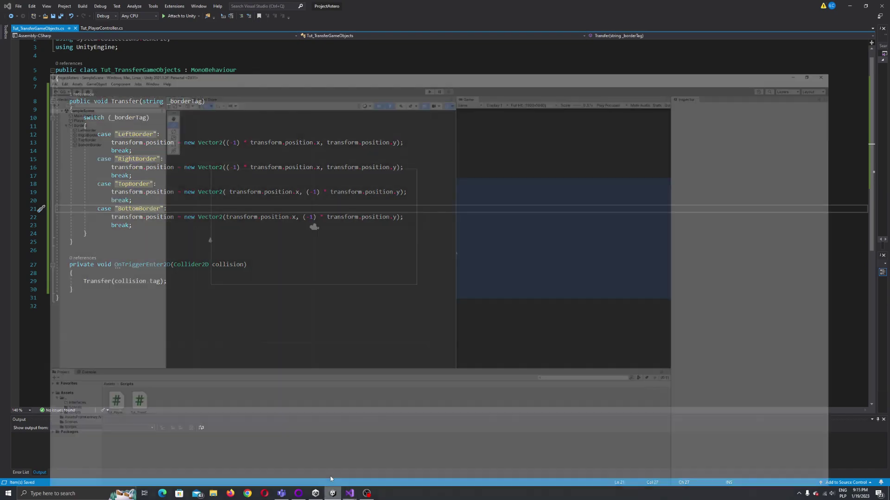
click(48, 54)
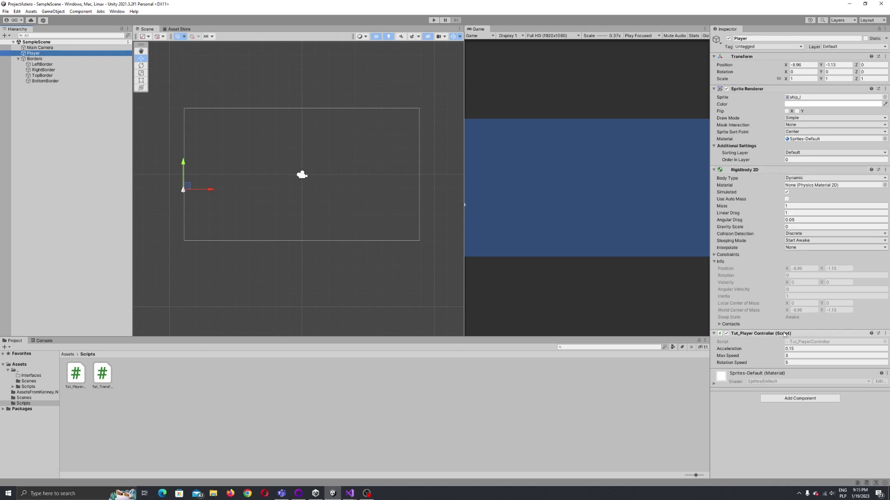
Add a Capsule Collider 2D to the Player ship from the Physics 2D components.
click(792, 398)
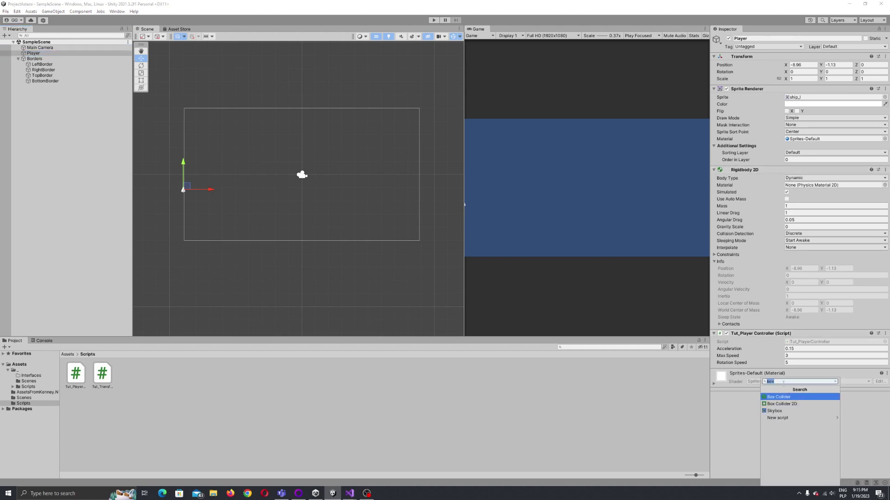
key(BackSpace)
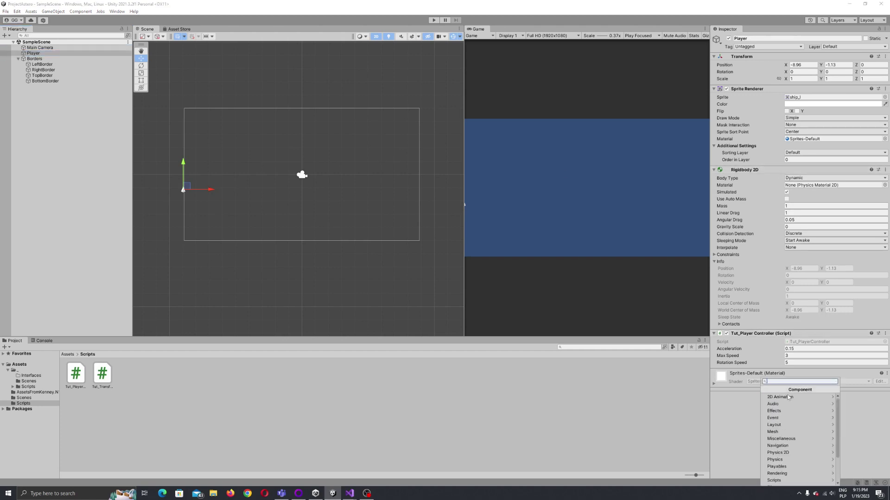
click(810, 452)
click(815, 422)
scroll(187, 188, up, 5)
scroll(195, 187, up, 3)
middle_drag(208, 183, 287, 184)
scroll(288, 185, up, 2)
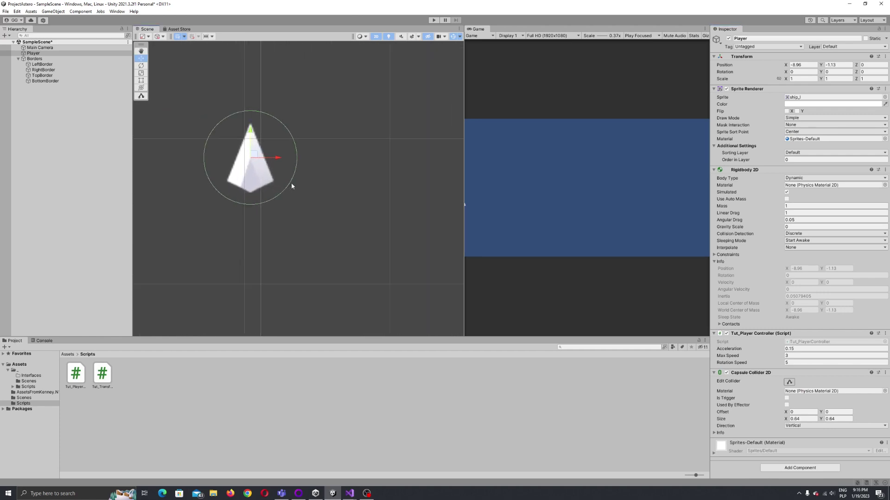
Resize the Player's capsule collider to 0.32 wide by 0.48 tall.
click(790, 382)
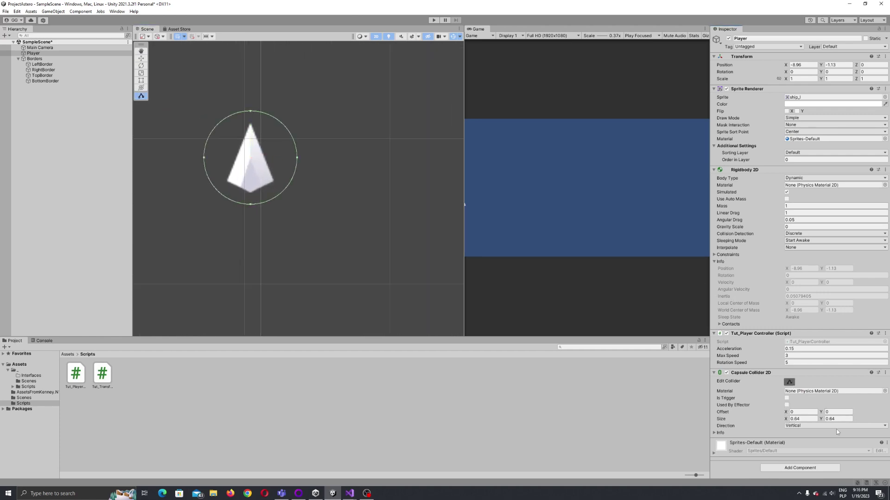
mouse_move(786, 419)
mouse_down()
mouse_move(804, 420)
mouse_move(785, 420)
mouse_up()
click(823, 420)
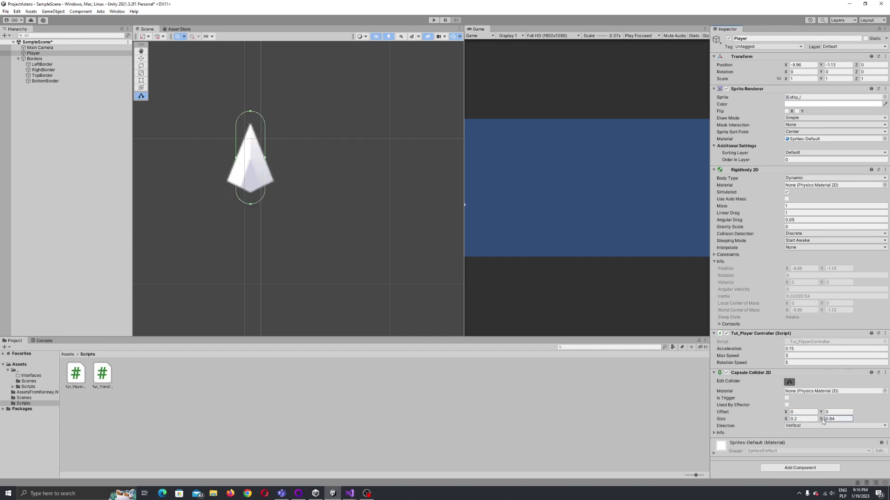
drag(823, 421, 818, 421)
click(787, 421)
drag(788, 420, 791, 422)
scroll(366, 246, down, 6)
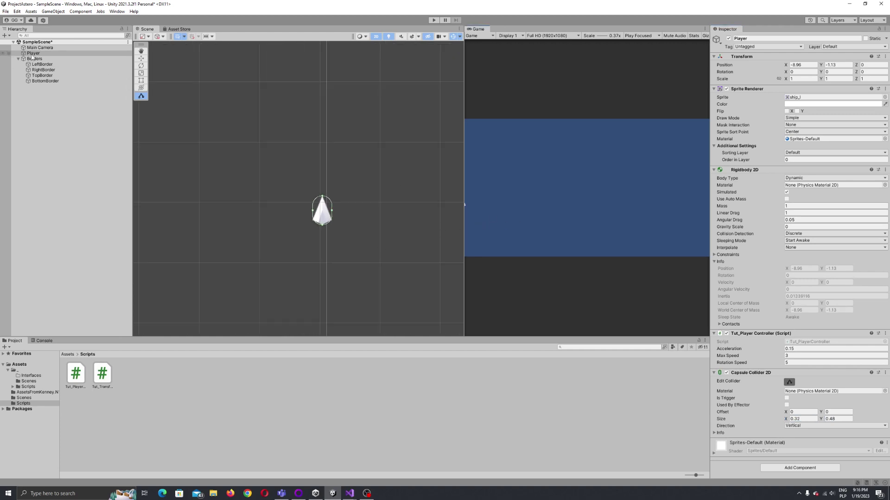
Select all four borders and tick Is Trigger on their colliders.
click(43, 70)
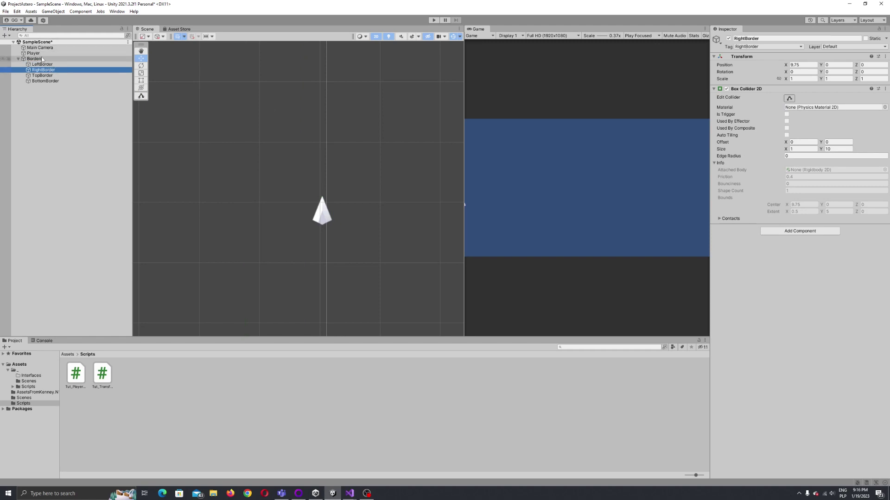
click(42, 64)
shift+click(45, 80)
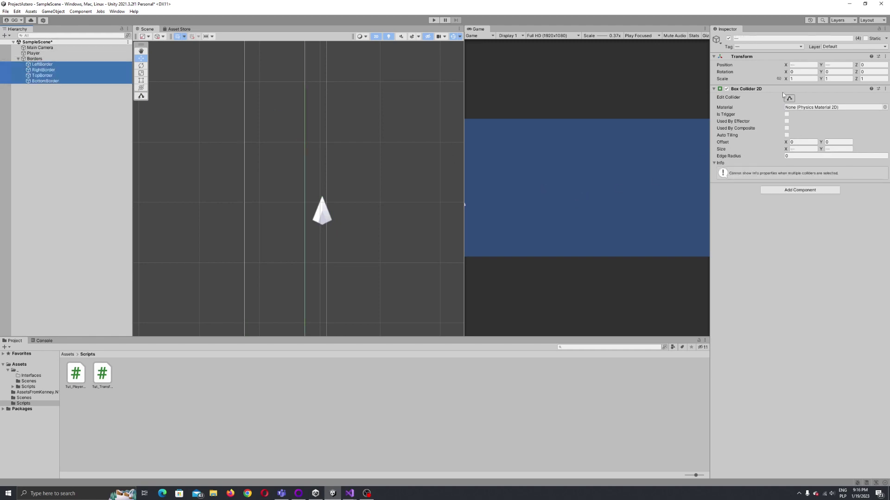
click(787, 114)
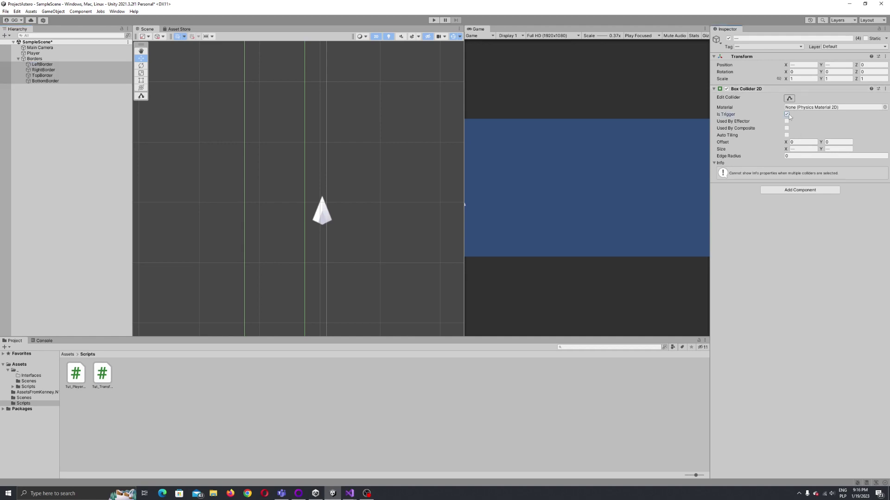
Move the Player ship right into the camera view and attach the Tut_TransferGameObjects script.
click(322, 211)
scroll(437, 192, down, 3)
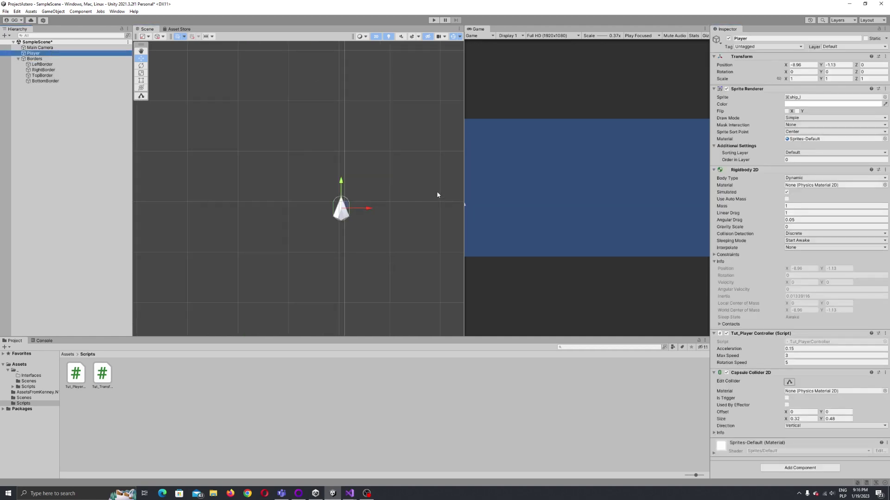
scroll(438, 190, down, 3)
drag(366, 197, 426, 196)
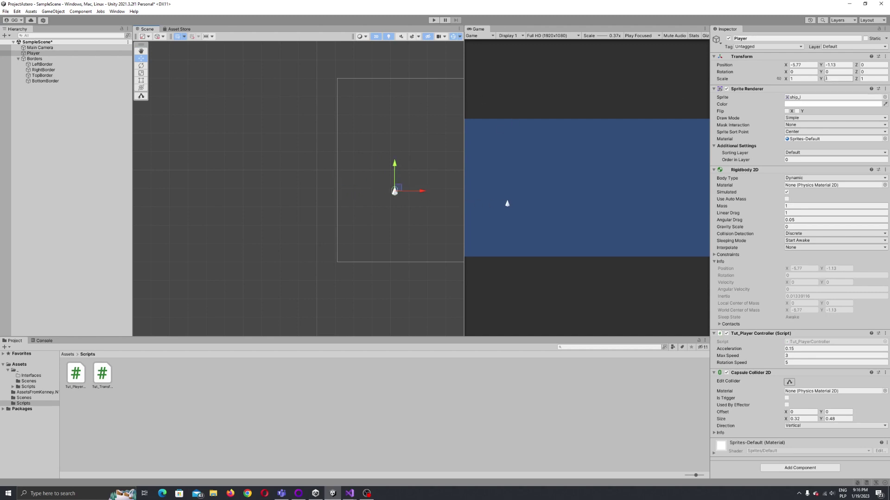
click(869, 73)
text(9)
key(Escape)
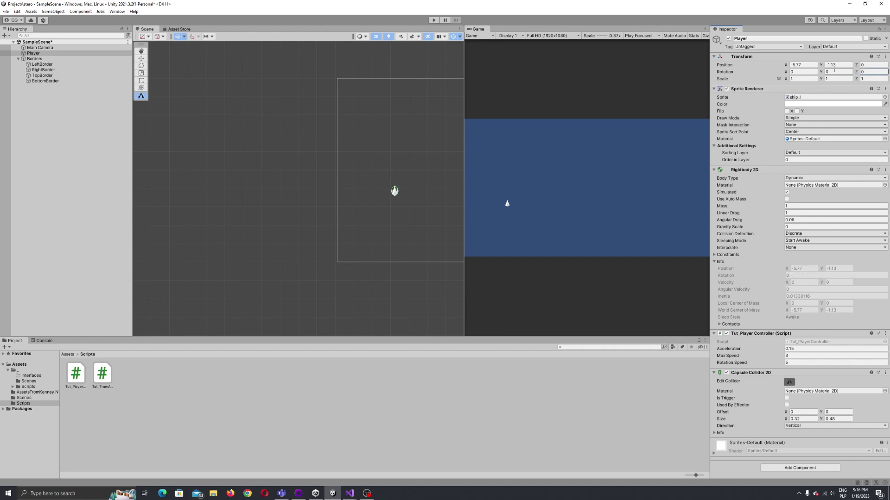
click(406, 151)
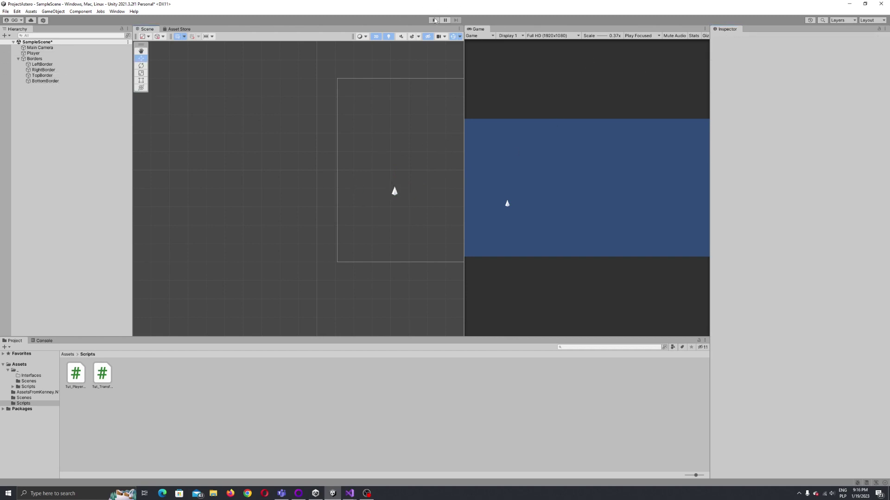
click(33, 54)
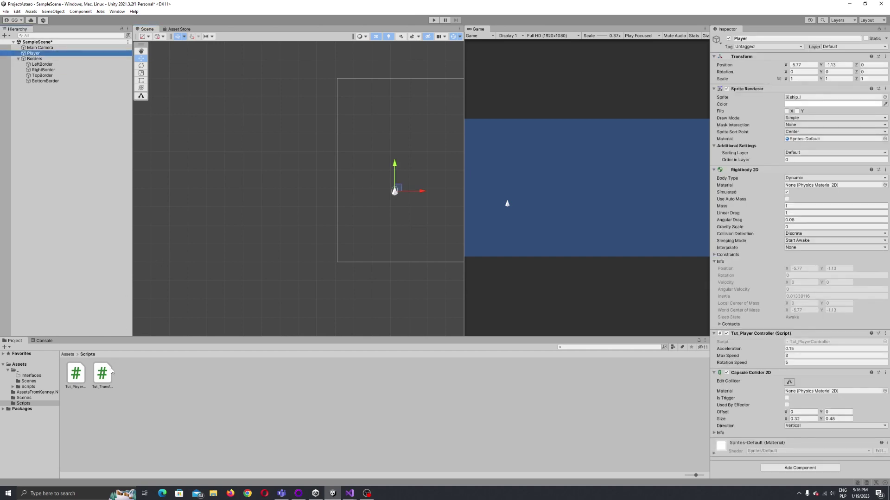
drag(103, 375, 62, 57)
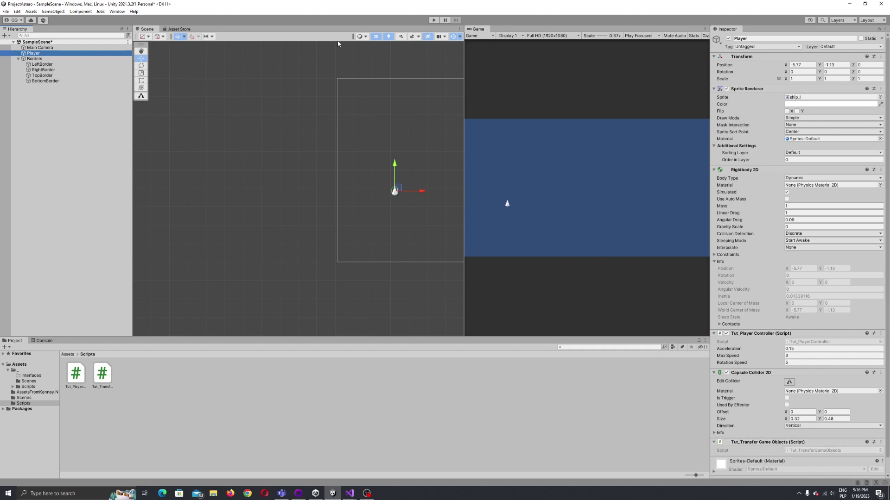
Start Play mode and steer the ship around with W, A and D.
click(433, 20)
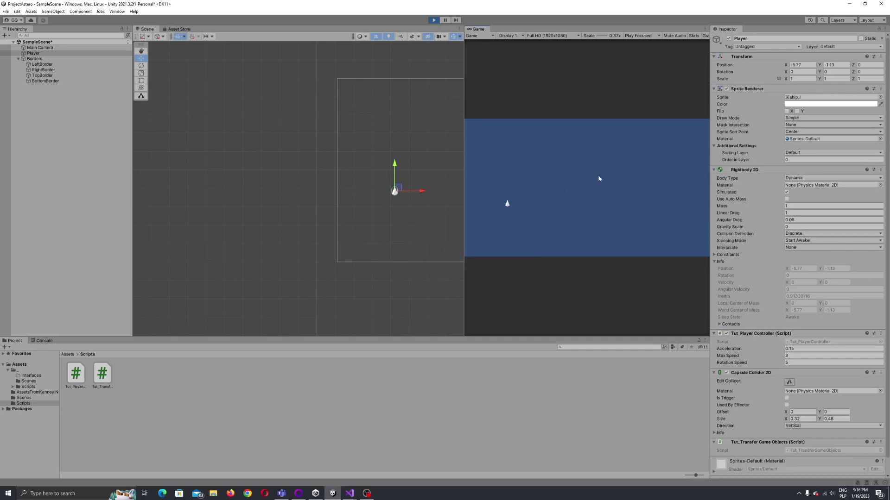
key(w)
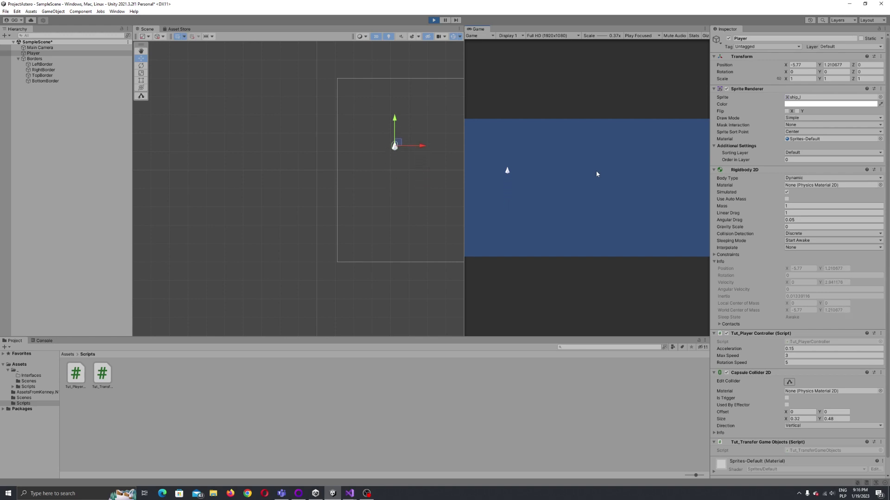
key(a)
key(d)
key(w)
key(a)
key(w)
key(w)
key(d)
Keep flying the ship across the top and bottom edges to watch it wrap.
key(d)
key(w)
key(a)
key(w)
key(w)
key(a)
key(d)
key(w)
key(a)
key(w)
key(d)
key(w)
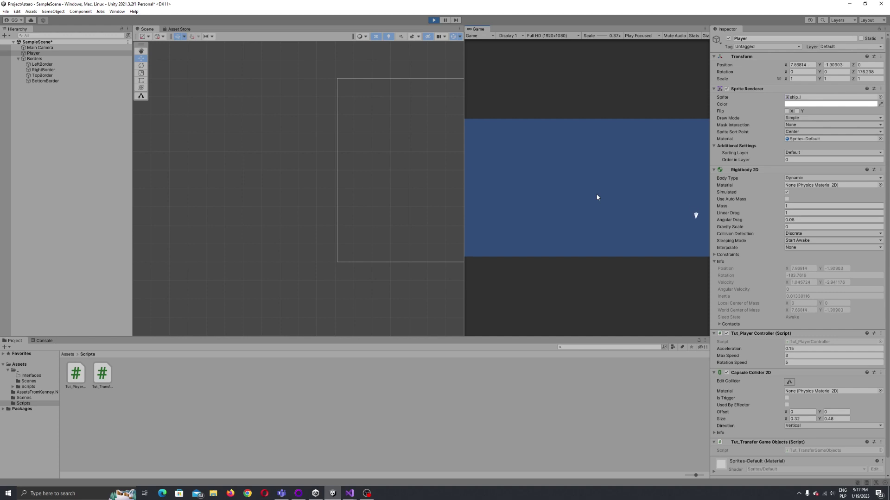
key(d)
key(w)
key(a)
key(w)
key(d)
key(w)
key(d)
key(w)
key(a)
key(d)
Stop the running game and bring the left side of the scene into view.
click(54, 70)
click(440, 22)
scroll(424, 159, down, 3)
middle_drag(374, 159, 185, 139)
key(w)
scroll(245, 134, down, 2)
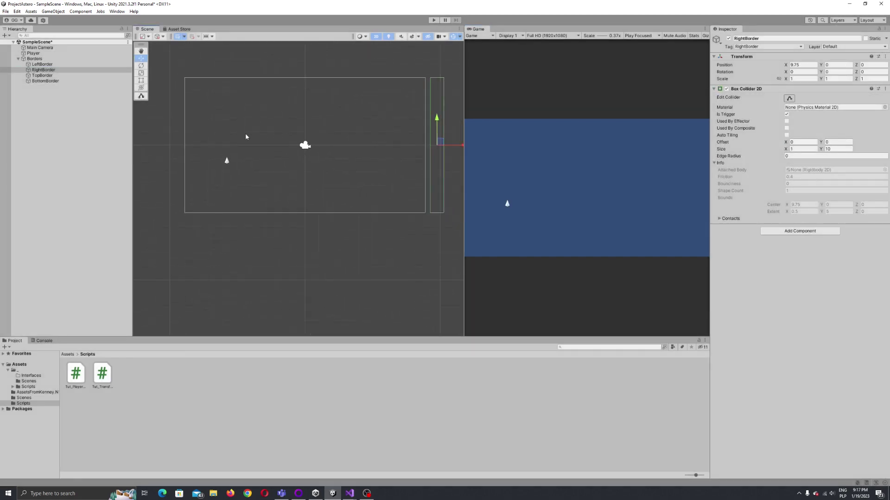
Move the Player ship left to X -9.33 onto the left border, then select both side borders.
ctrl+click(68, 64)
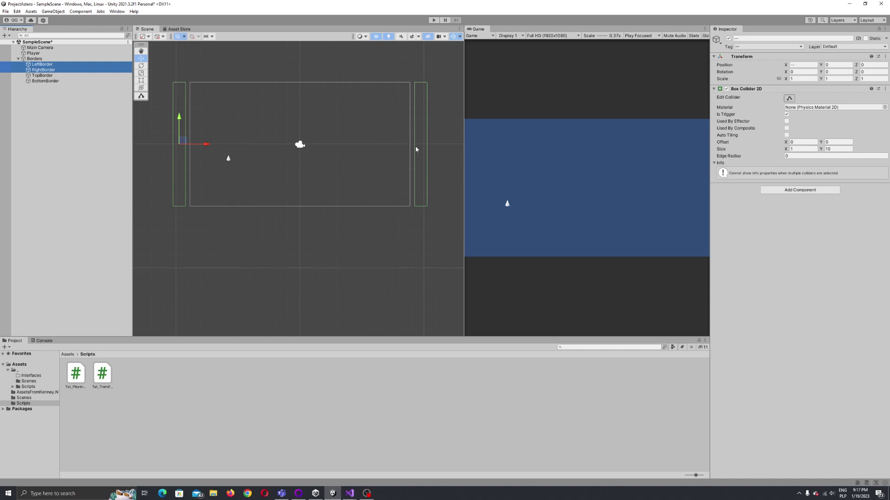
click(60, 53)
drag(233, 159, 188, 160)
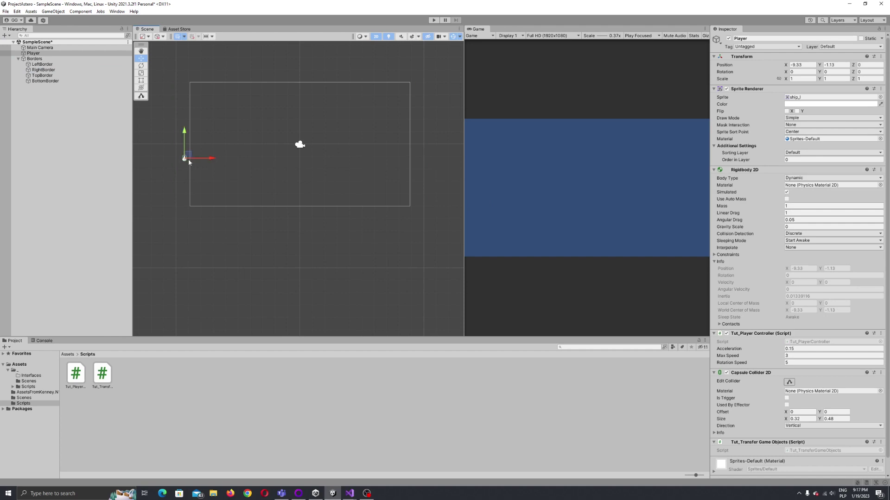
click(44, 69)
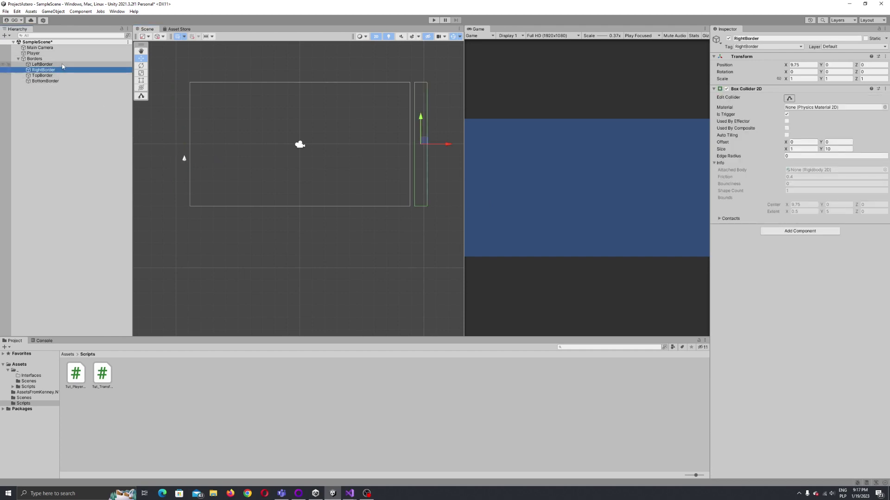
ctrl+click(90, 64)
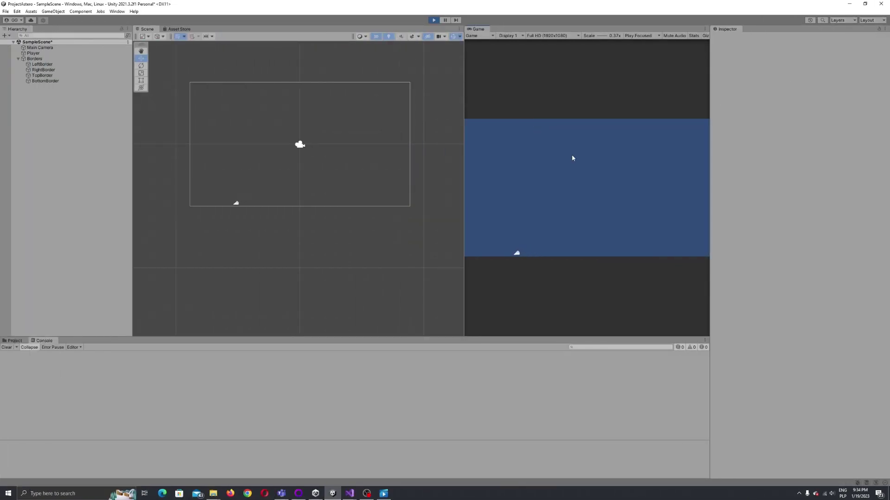
Test the ship at the left edge, then bring up Tut_TransferGameObjects.cs in Visual Studio.
key(Left)
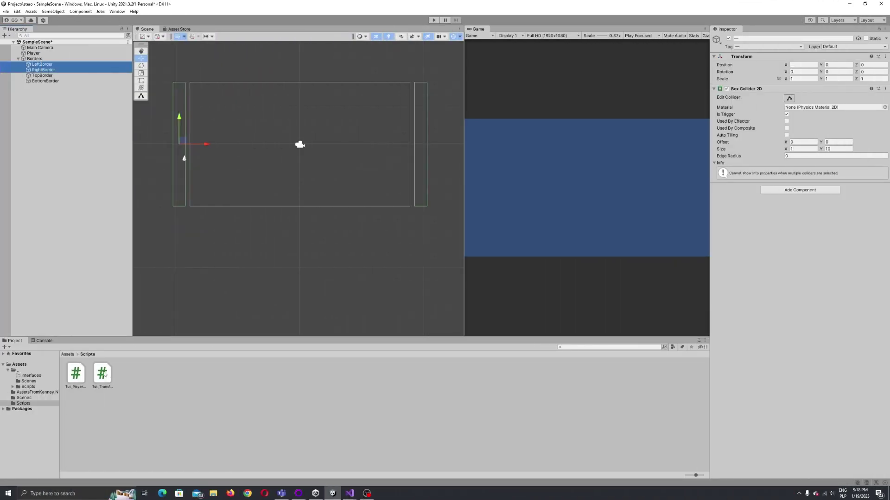
click(350, 493)
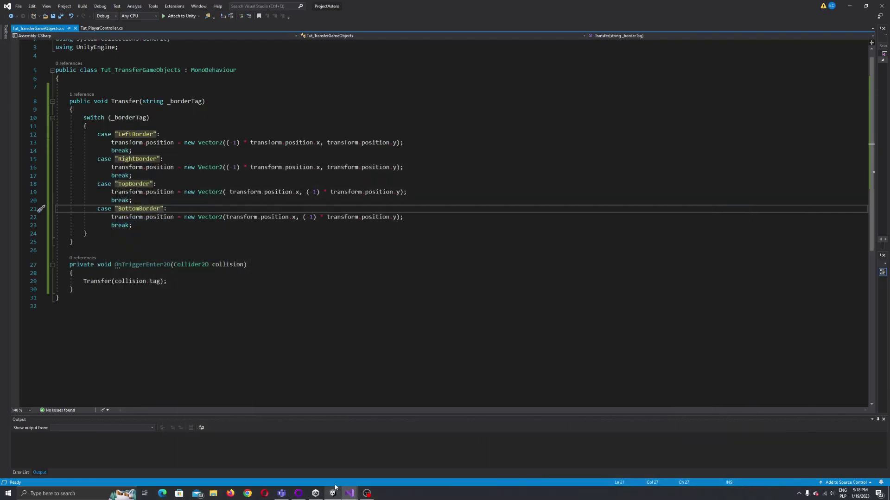